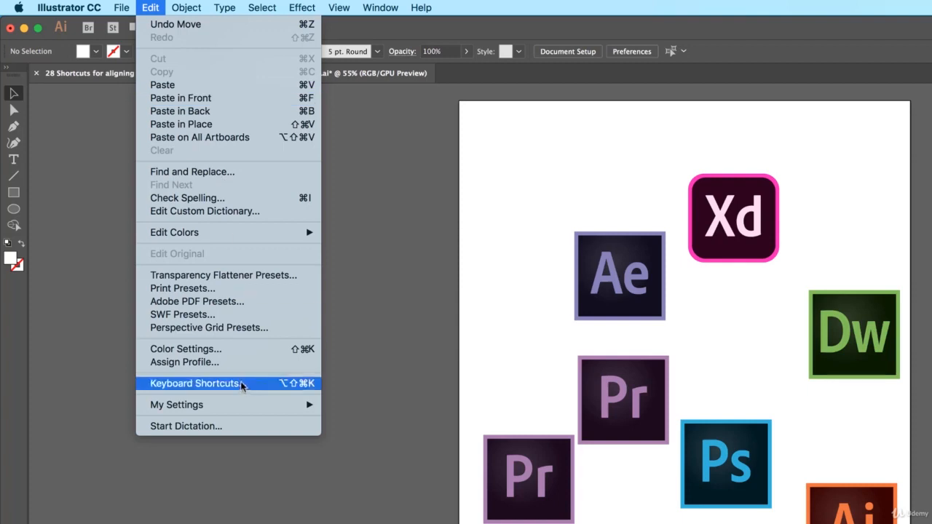
# Step: Open the Actions panel and load the Align & Distribute.aia action set
pyautogui.click(382, 374)
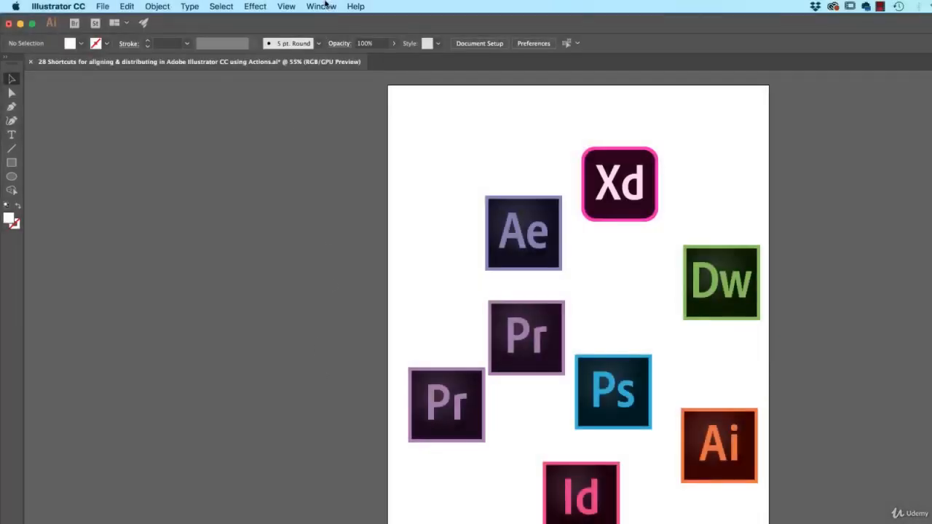
pyautogui.click(321, 6)
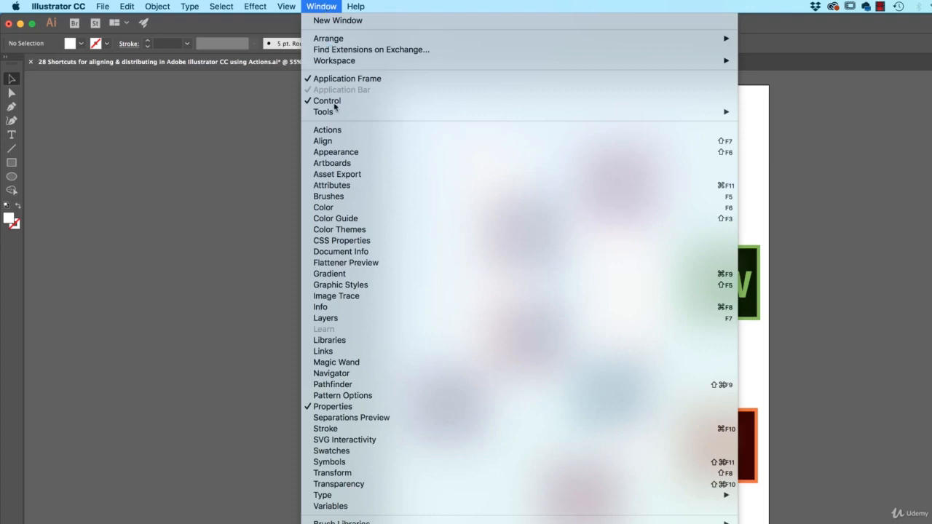
pyautogui.click(340, 130)
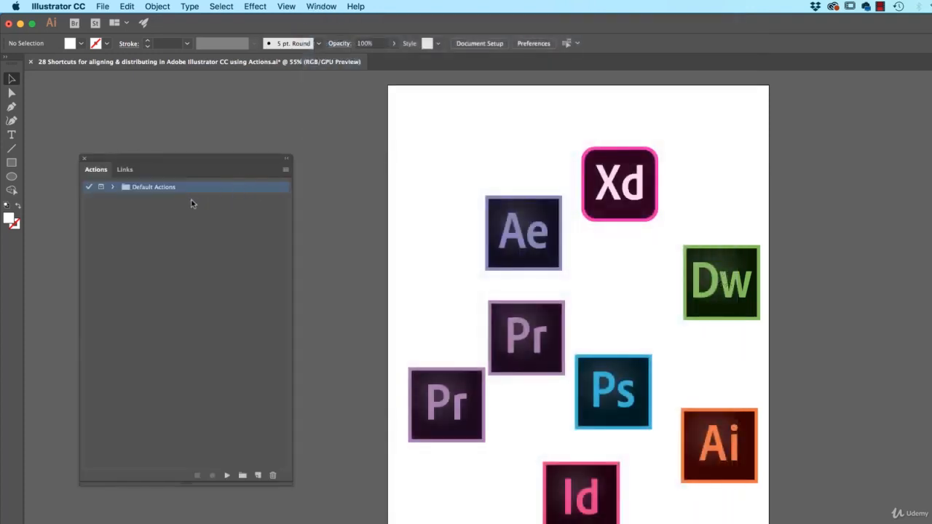
pyautogui.click(284, 170)
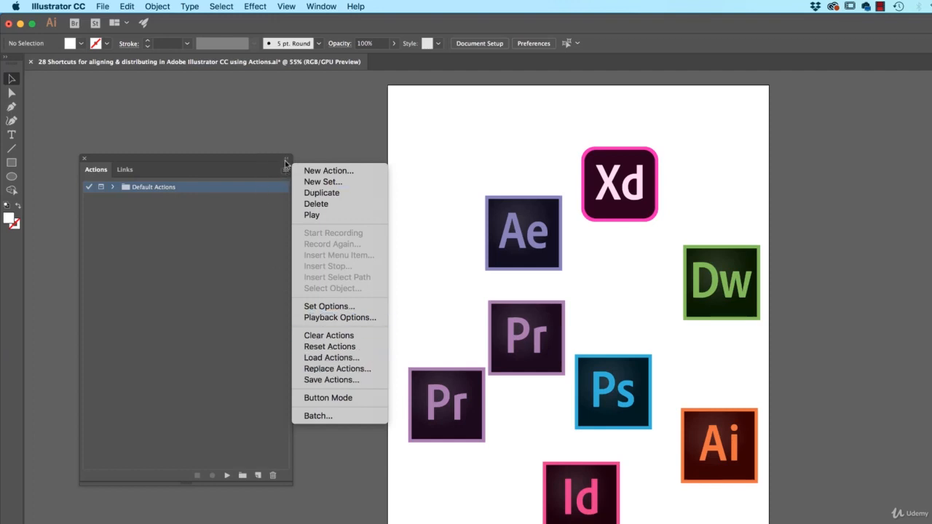
pyautogui.click(330, 357)
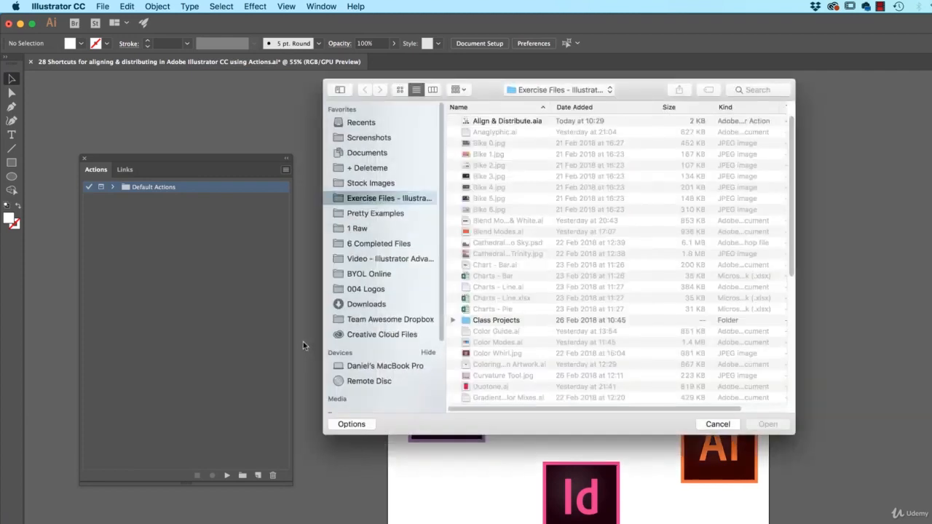
pyautogui.click(500, 124)
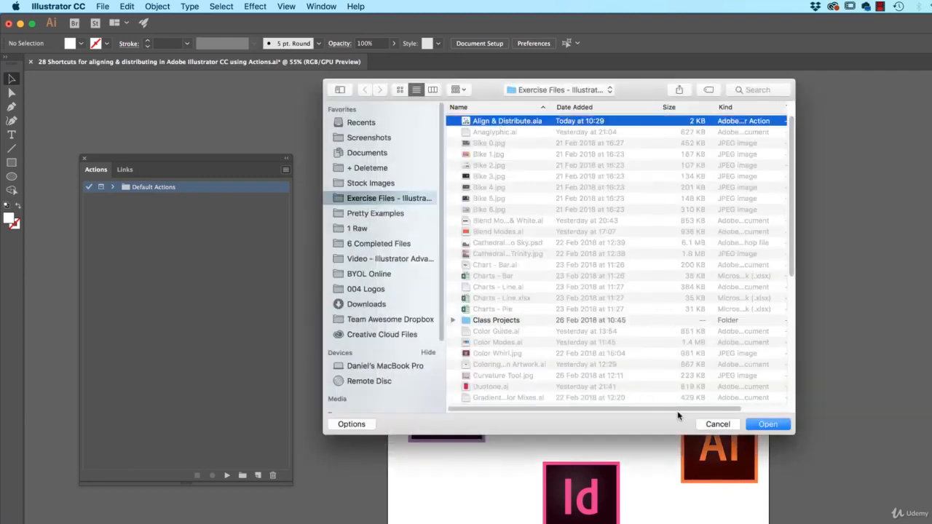
pyautogui.click(778, 427)
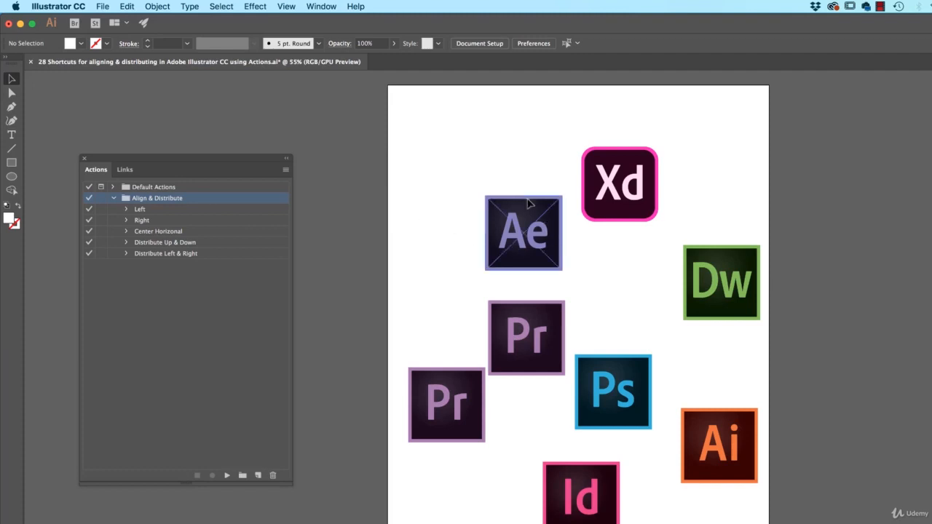
# Step: Try the Left alignment action on the Ae and Xd icons, then undo it
pyautogui.moveTo(500, 157); pyautogui.dragTo(616, 250)
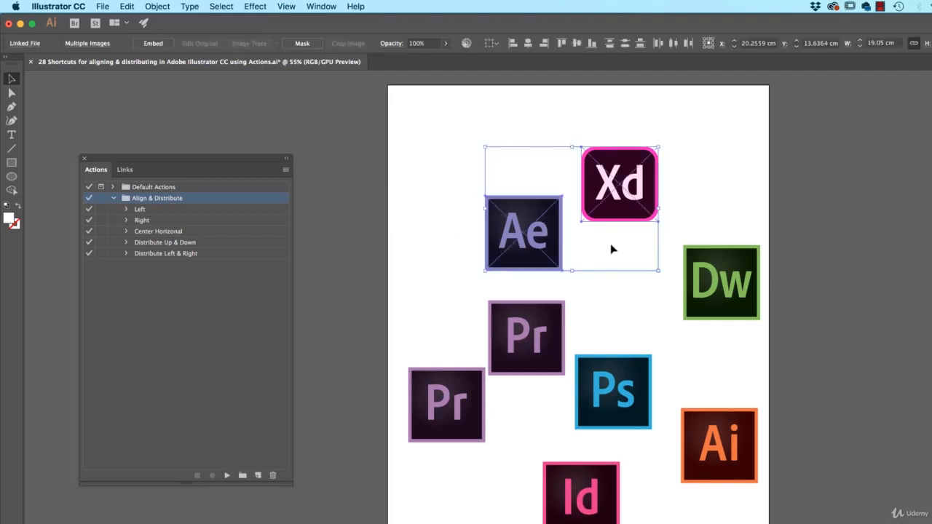
pyautogui.press('a')
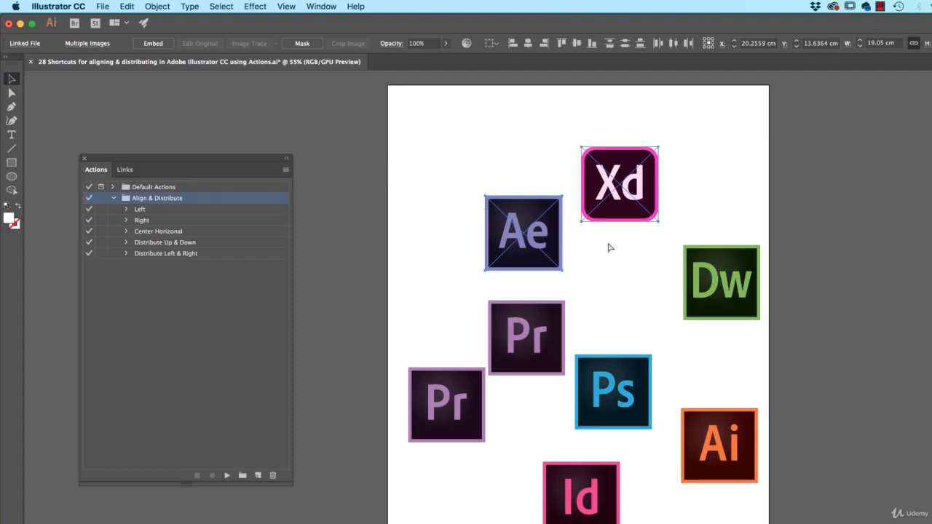
pyautogui.press('super+F1')
pyautogui.press('super+z')
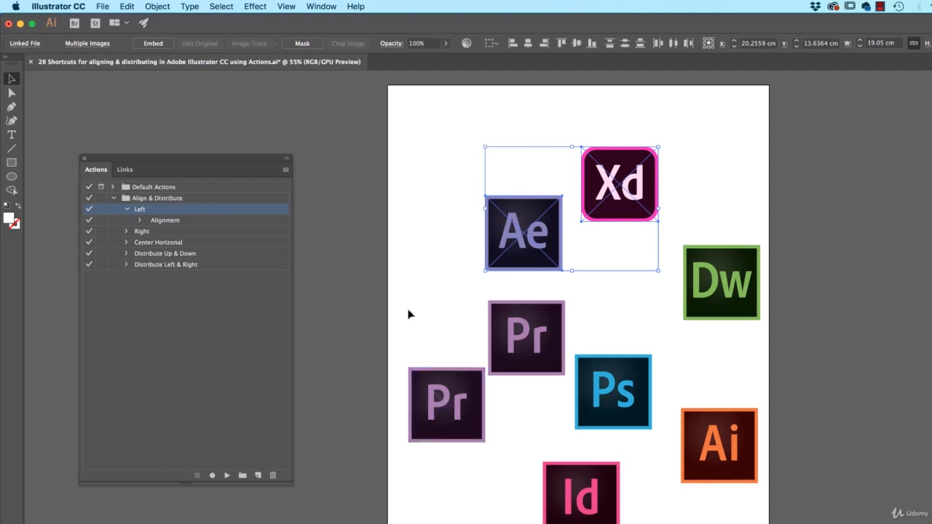
# Step: Select the lower icons and try an action shortcut, turning off VoiceOver when it opens
pyautogui.moveTo(407, 304); pyautogui.dragTo(655, 503)
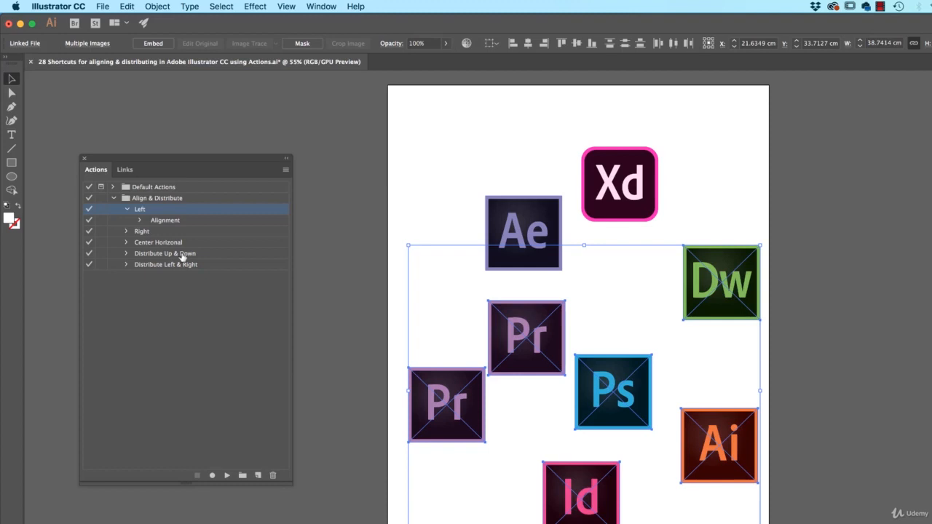
pyautogui.press('super')
pyautogui.press('super+F5')
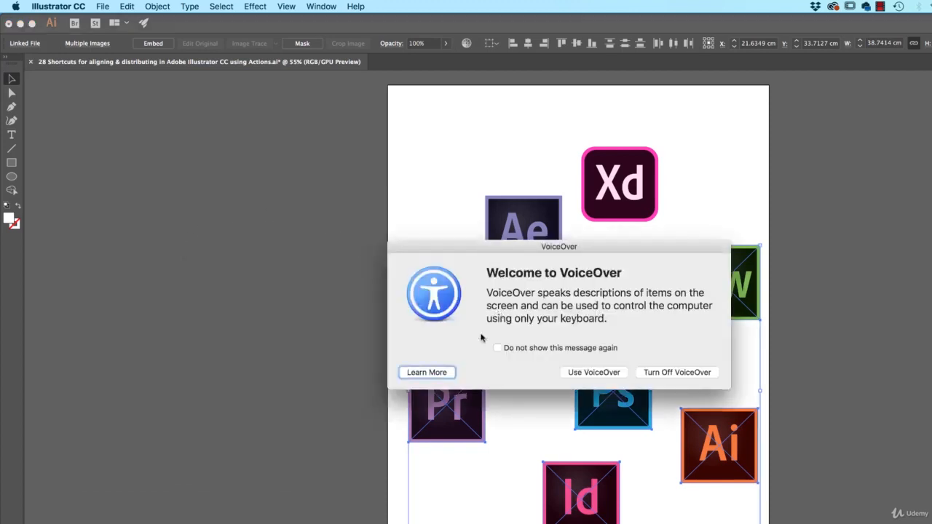
pyautogui.click(667, 373)
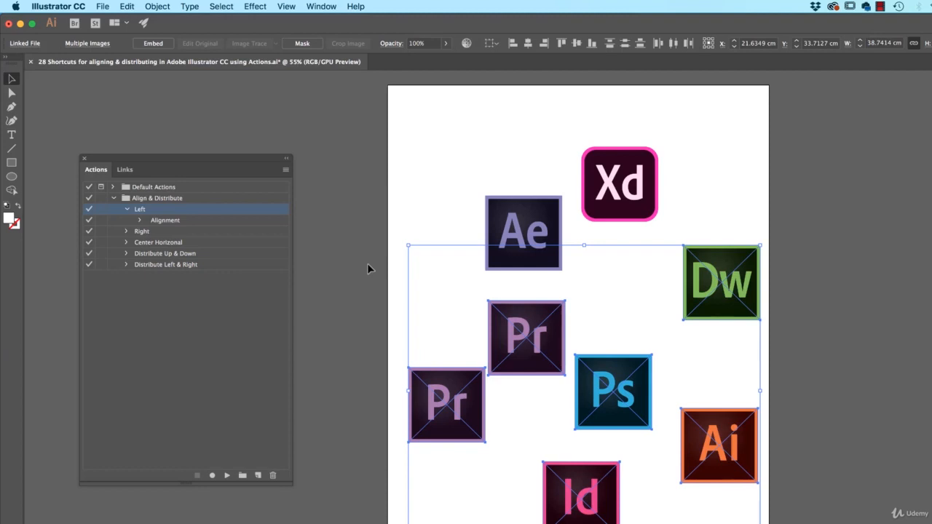
# Step: Collapse the Left action's steps and clear the selection
pyautogui.click(127, 210)
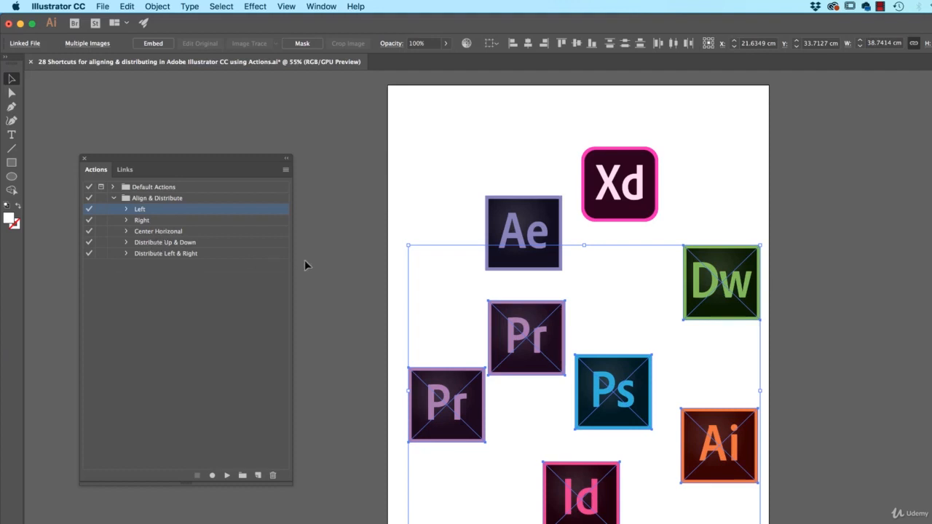
pyautogui.click(236, 280)
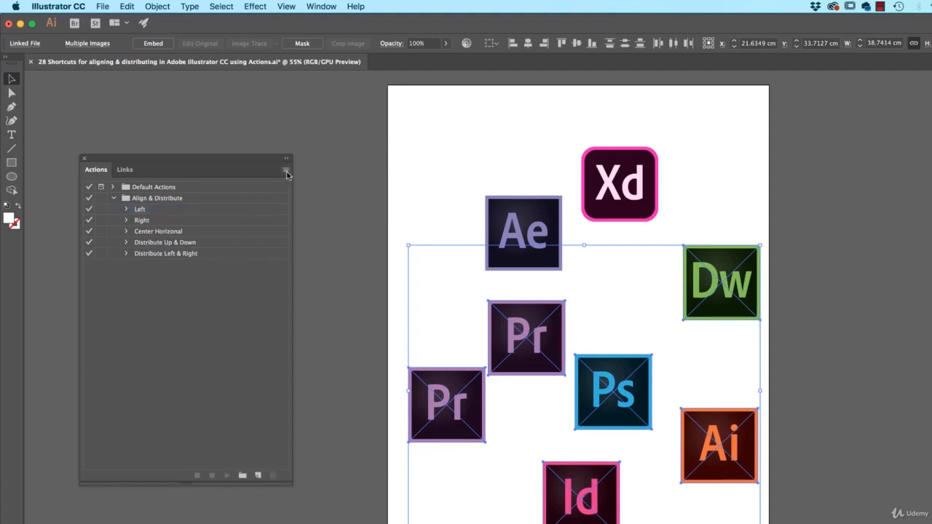
pyautogui.click(345, 367)
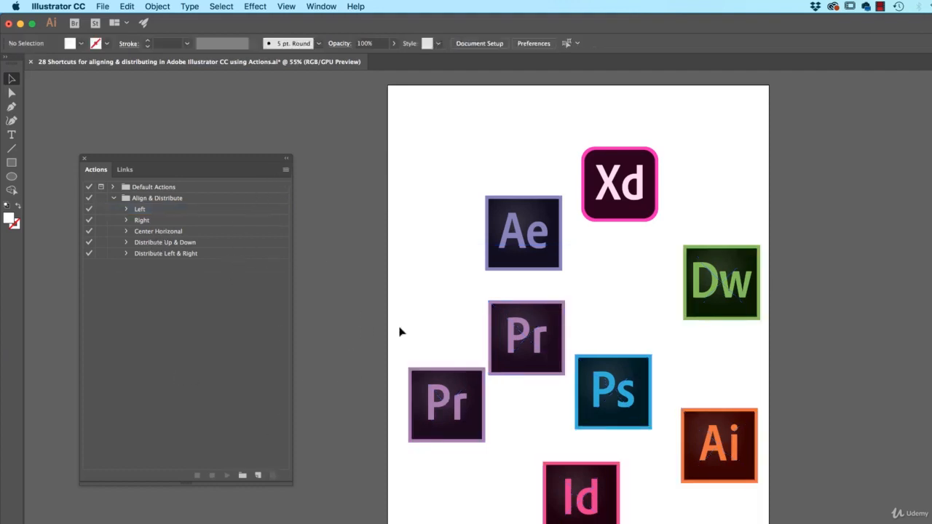
# Step: Select the lower-middle icons and start a new action in the Align & Distribute set with F4 plus Command as its shortcut
pyautogui.moveTo(399, 306); pyautogui.dragTo(642, 475)
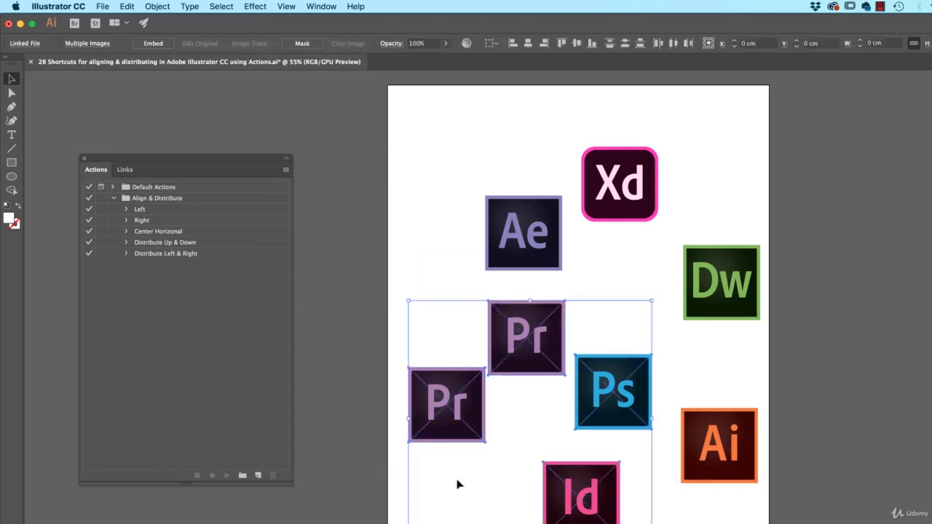
pyautogui.click(258, 475)
pyautogui.click(93, 118)
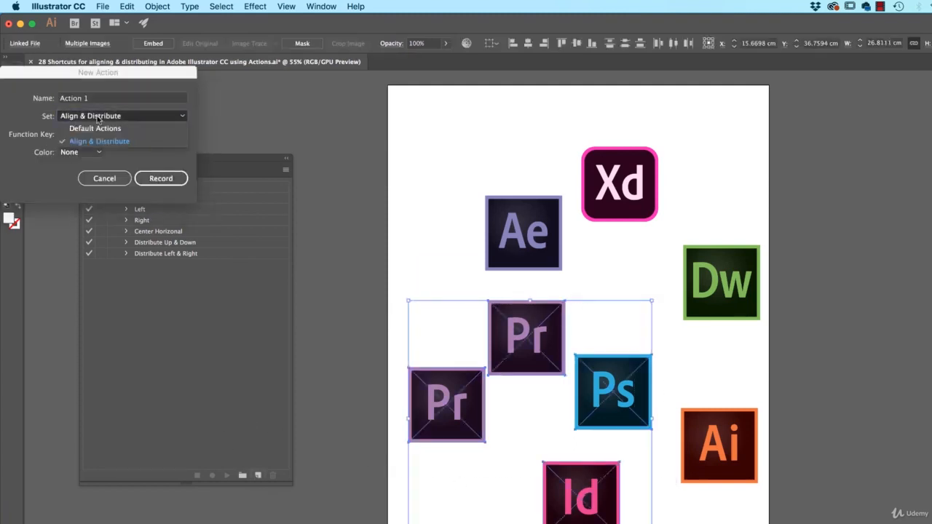
pyautogui.click(82, 131)
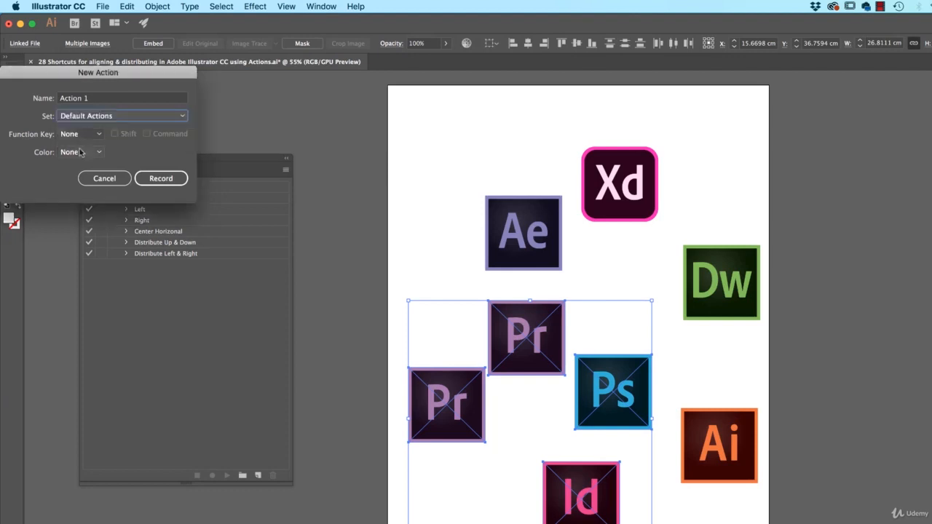
pyautogui.click(91, 118)
pyautogui.click(99, 141)
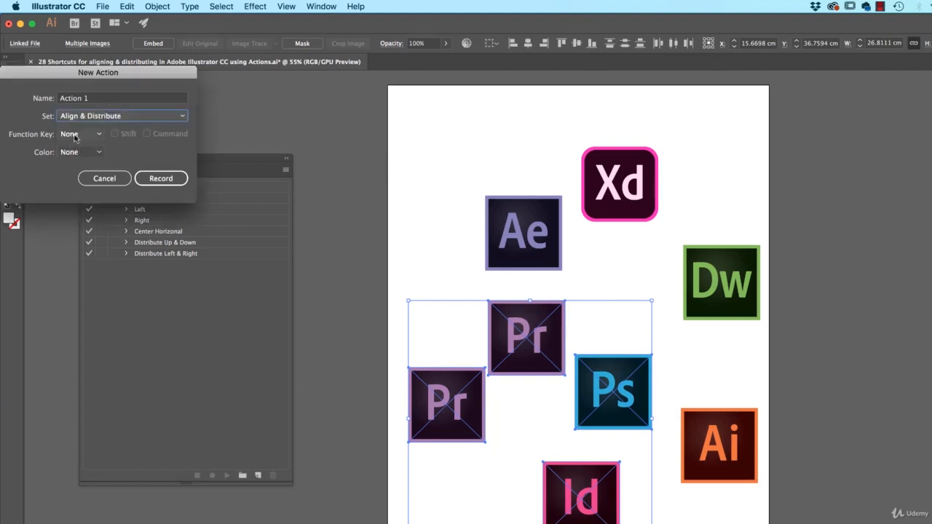
pyautogui.click(76, 136)
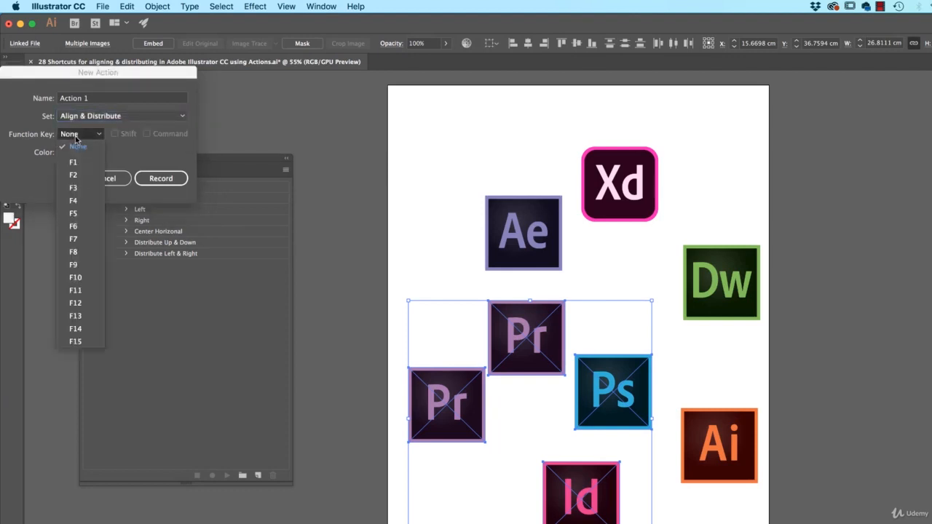
pyautogui.click(76, 201)
pyautogui.click(152, 134)
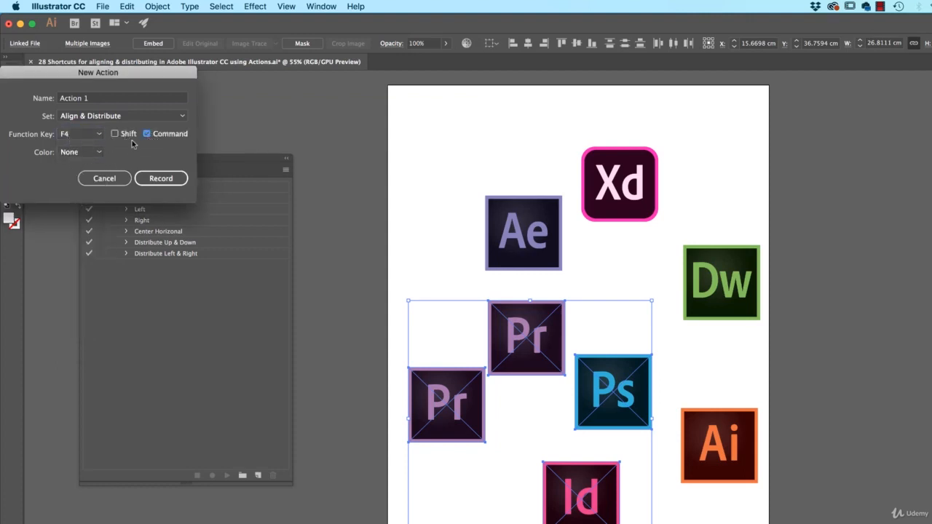
pyautogui.click(112, 174)
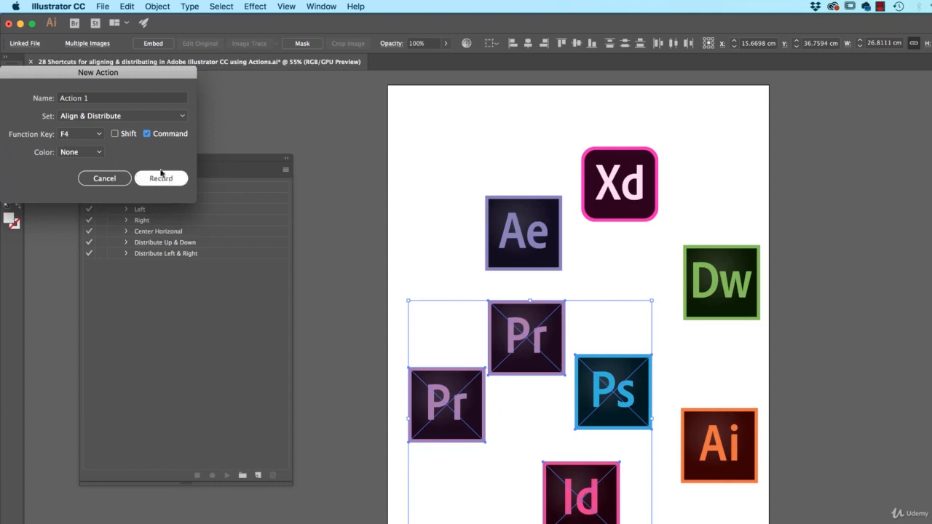
# Step: Name the action Center Vertical, start recording, and record a vertical center alignment of the selected icons
pyautogui.click(20, 98)
pyautogui.write('Cent')
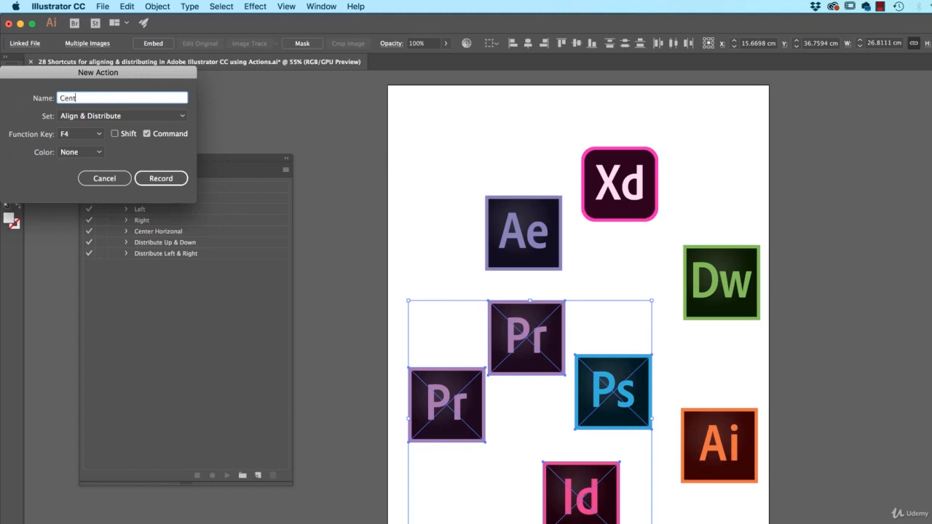
pyautogui.write('er Vertical')
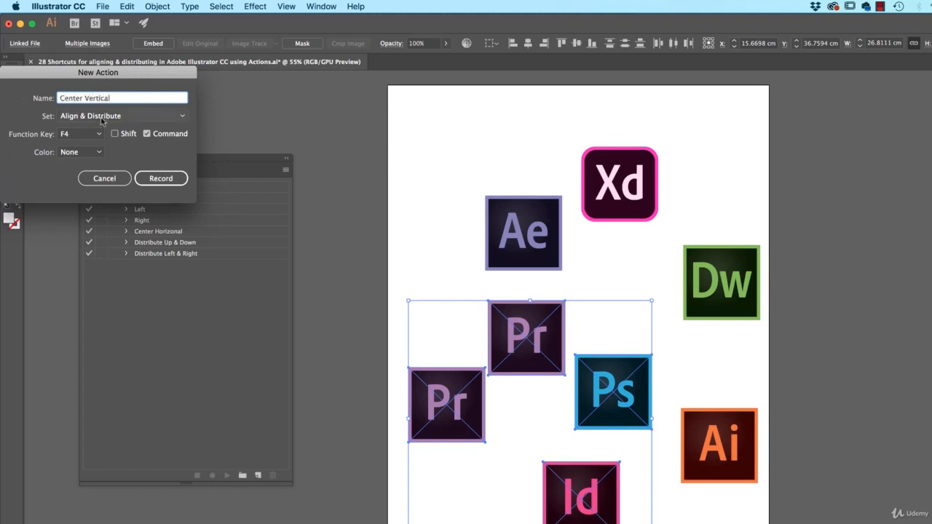
pyautogui.click(153, 179)
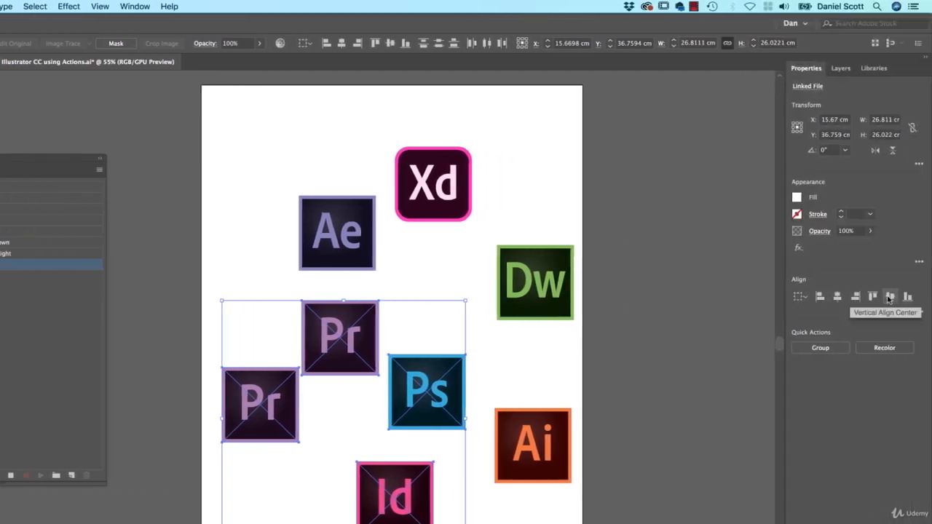
pyautogui.click(889, 297)
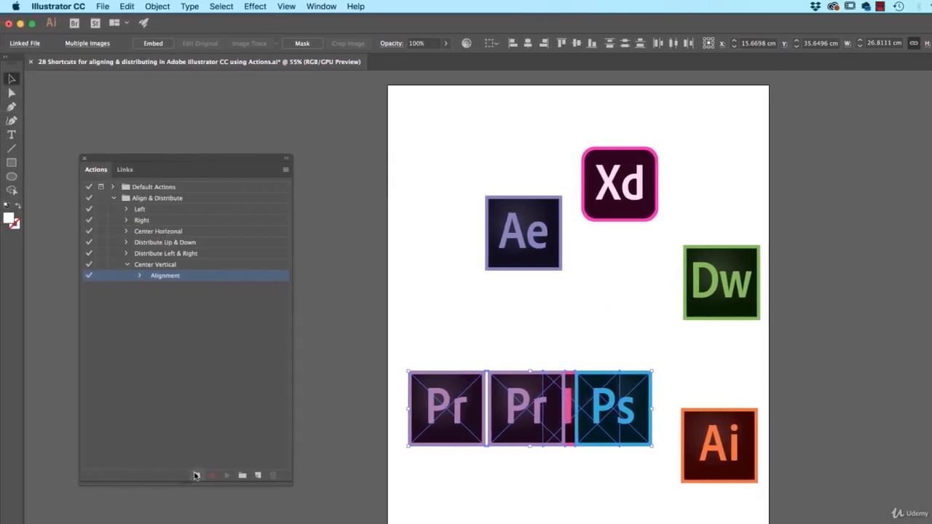
# Step: Select the Ae, Xd and Dw icons and play the Center Vertical action with its shortcut
pyautogui.moveTo(432, 166); pyautogui.dragTo(754, 315)
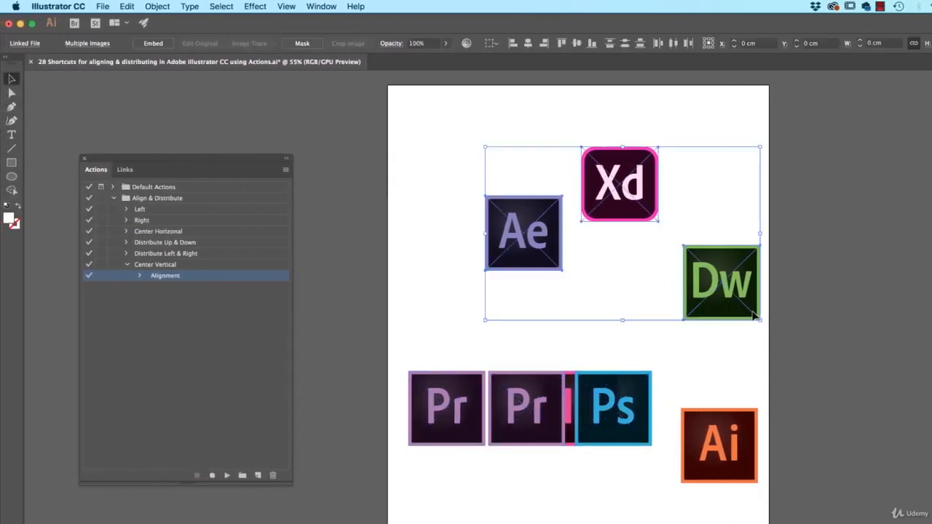
pyautogui.press('super+shift+b')
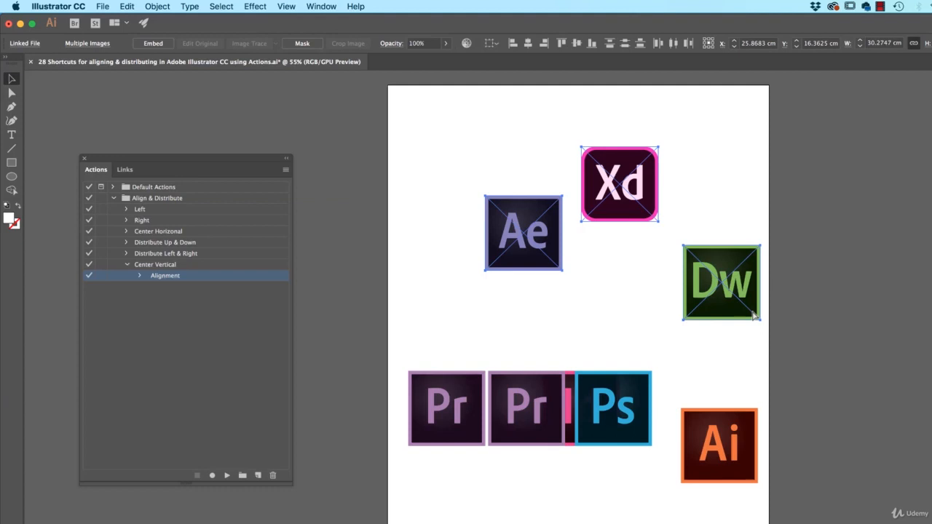
pyautogui.press('F6')
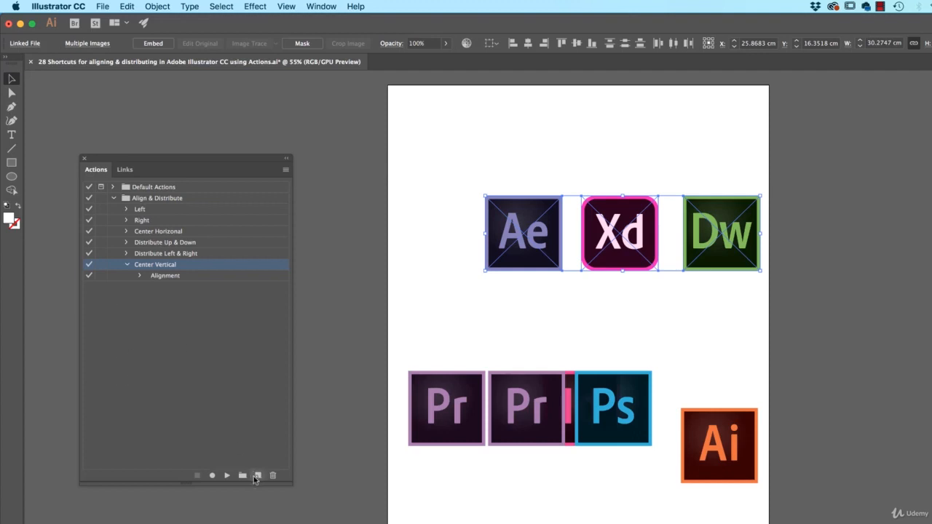
pyautogui.keyDown('shift'); pyautogui.click(502, 405); pyautogui.keyUp('shift')
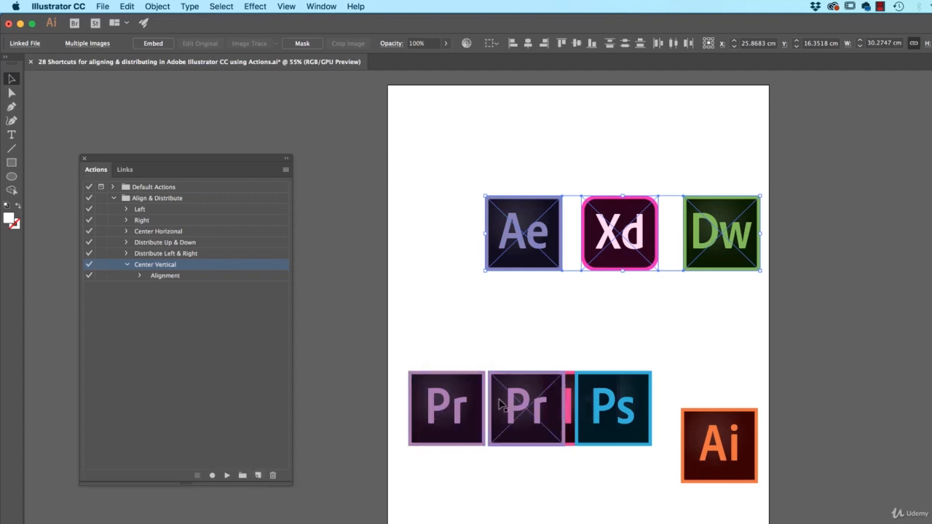
pyautogui.keyDown('shift'); pyautogui.click(587, 405); pyautogui.keyUp('shift')
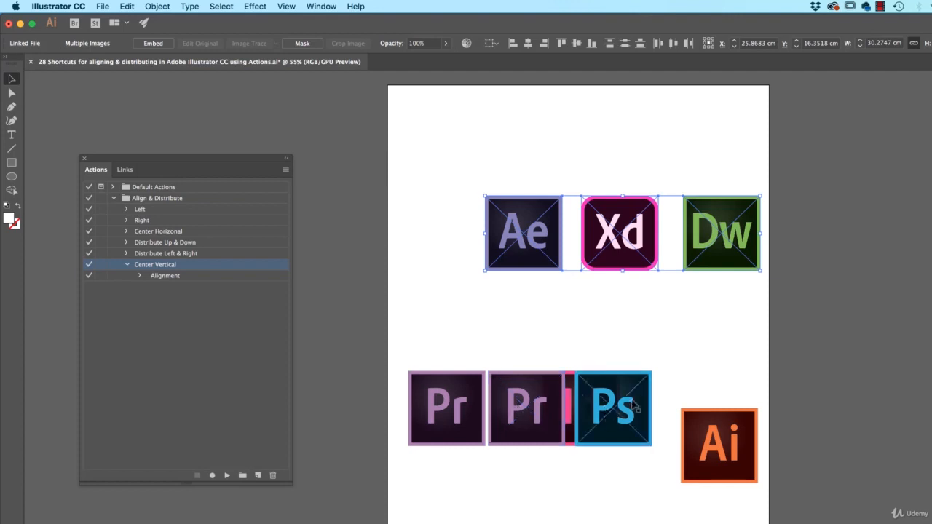
pyautogui.keyDown('shift'); pyautogui.click(634, 405); pyautogui.keyUp('shift')
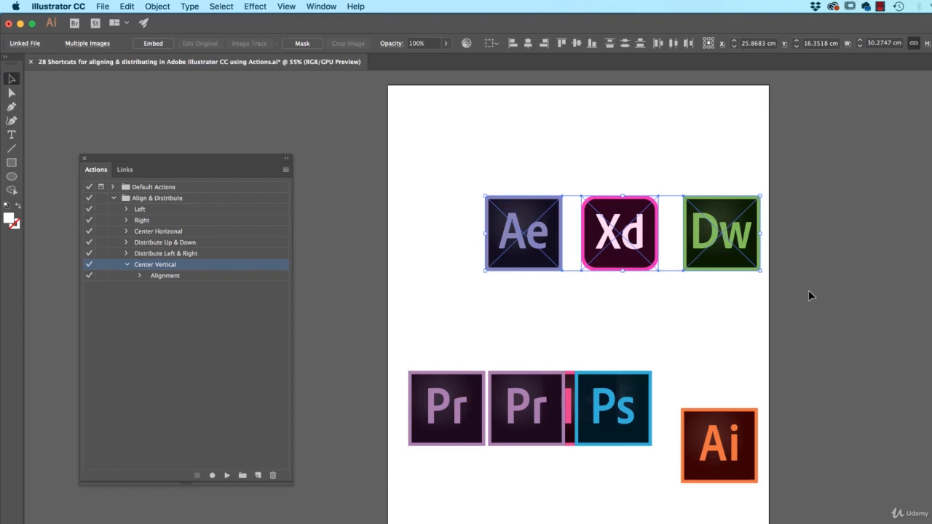
pyautogui.click(670, 319)
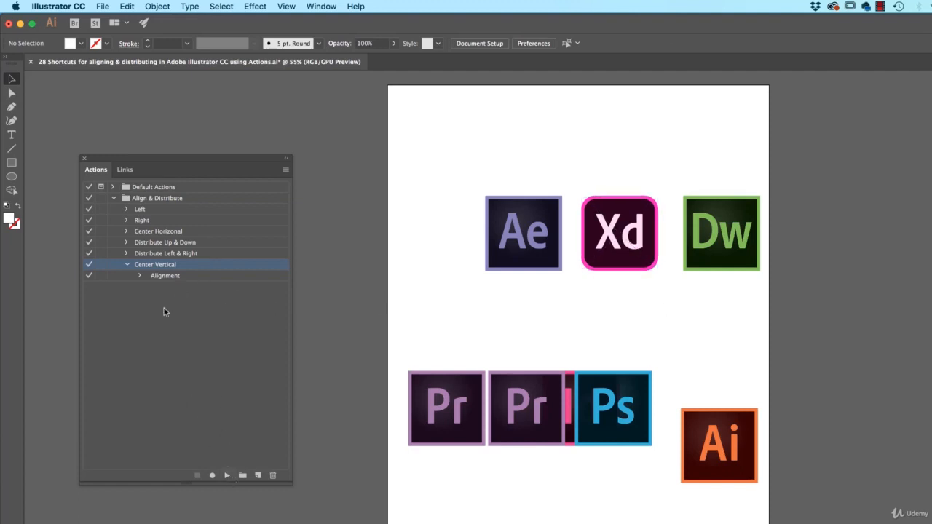
# Step: Select the Center Vertical action's Alignment step and play it
pyautogui.click(162, 275)
pyautogui.click(226, 475)
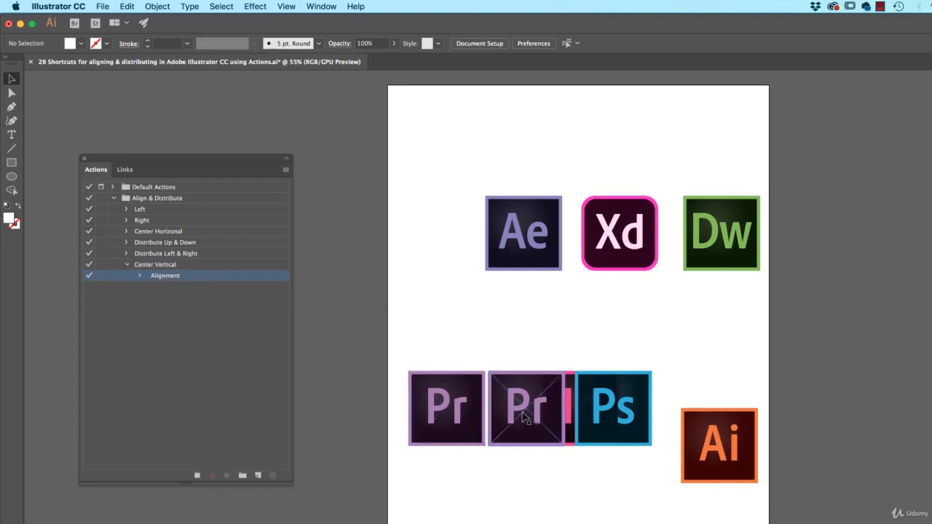
# Step: Move one lower Pr icon upward and rotate it, recording both into the Center Vertical action, then stop recording and deselect
pyautogui.moveTo(526, 416); pyautogui.dragTo(472, 342)
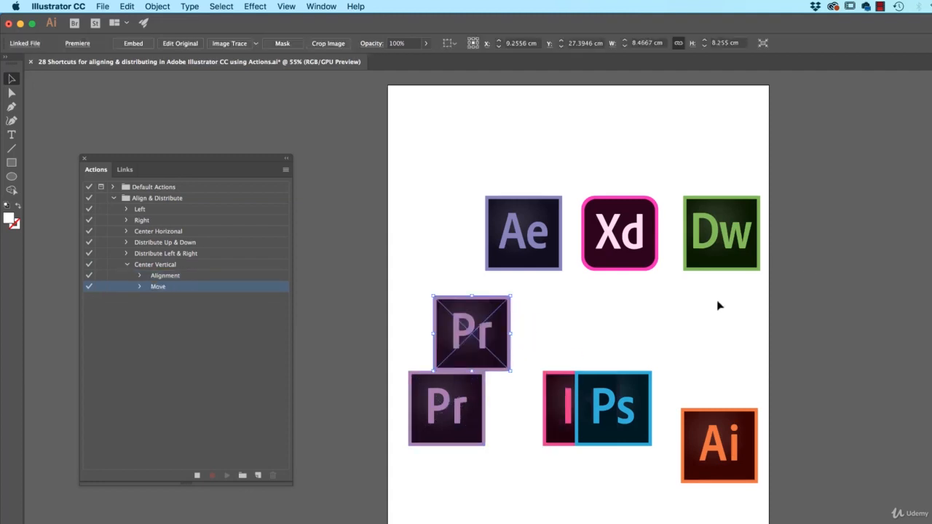
pyautogui.moveTo(514, 377); pyautogui.dragTo(528, 342)
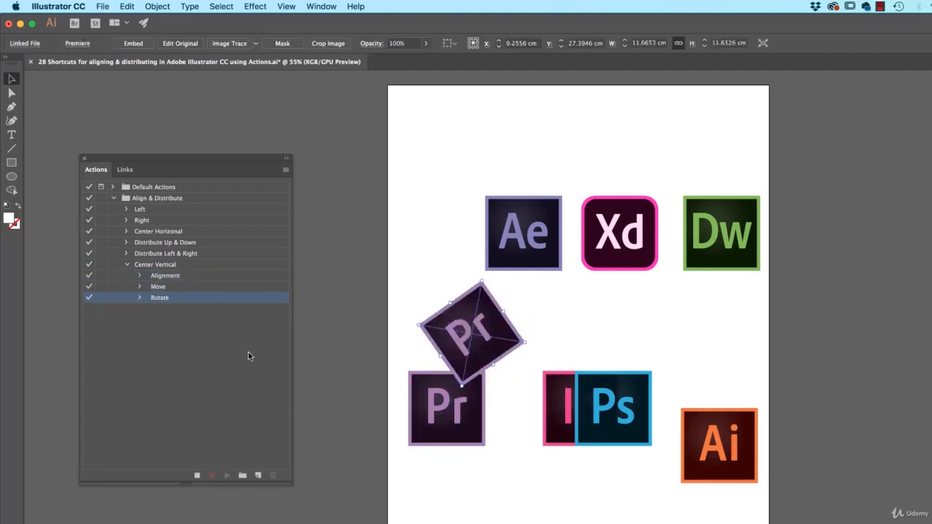
pyautogui.click(196, 475)
pyautogui.click(619, 301)
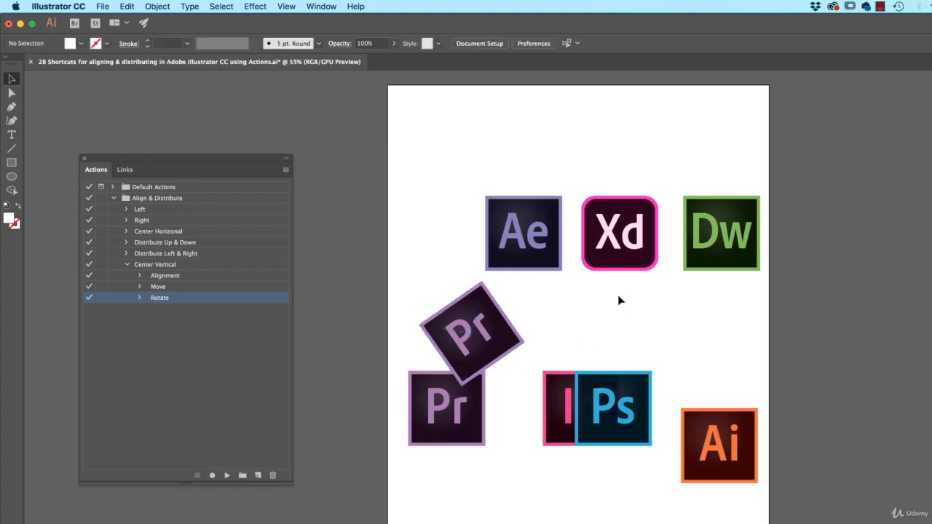
# Step: Select the Xd icon and play the whole Center Vertical action on it
pyautogui.click(620, 264)
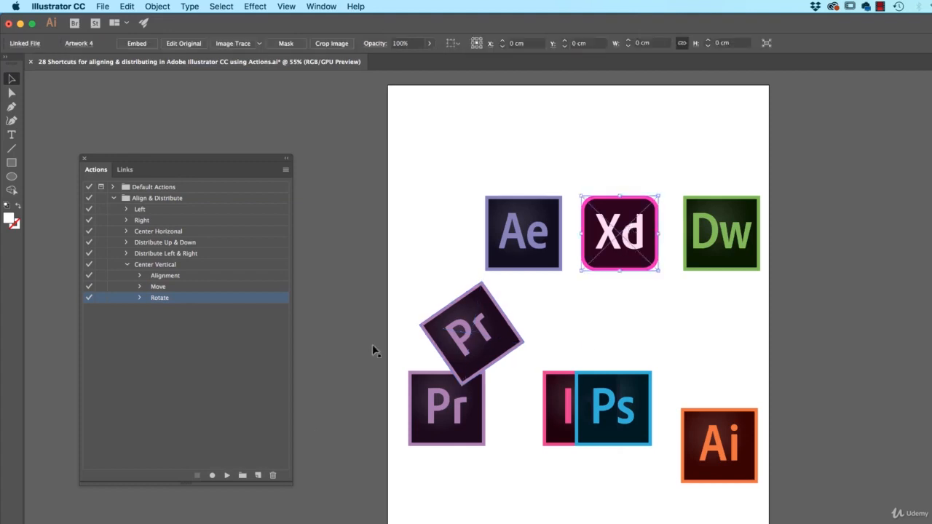
pyautogui.keyDown('super'); pyautogui.doubleClick(158, 267); pyautogui.keyUp('super')
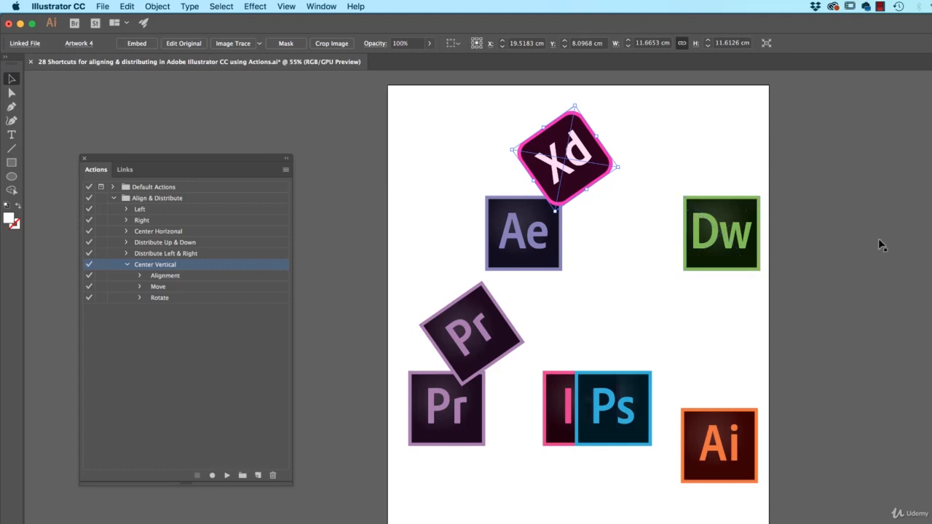
# Step: Delete the Move and Rotate steps from the Center Vertical action, then collapse the action
pyautogui.click(161, 288)
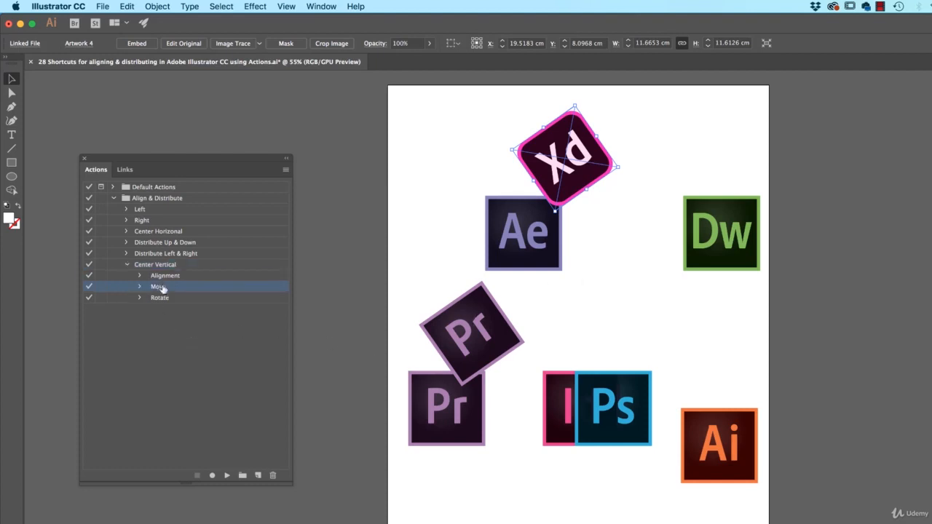
pyautogui.click(273, 476)
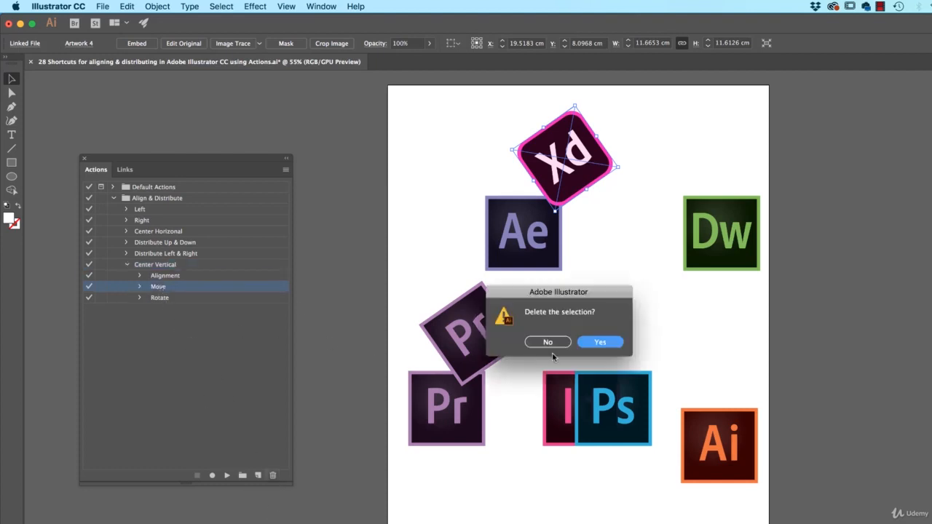
pyautogui.press('Return')
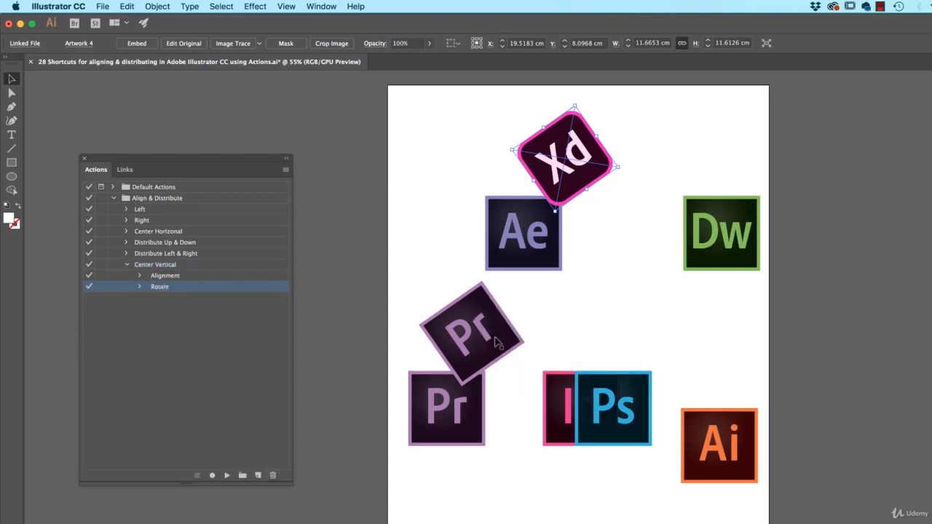
pyautogui.click(271, 475)
pyautogui.click(599, 343)
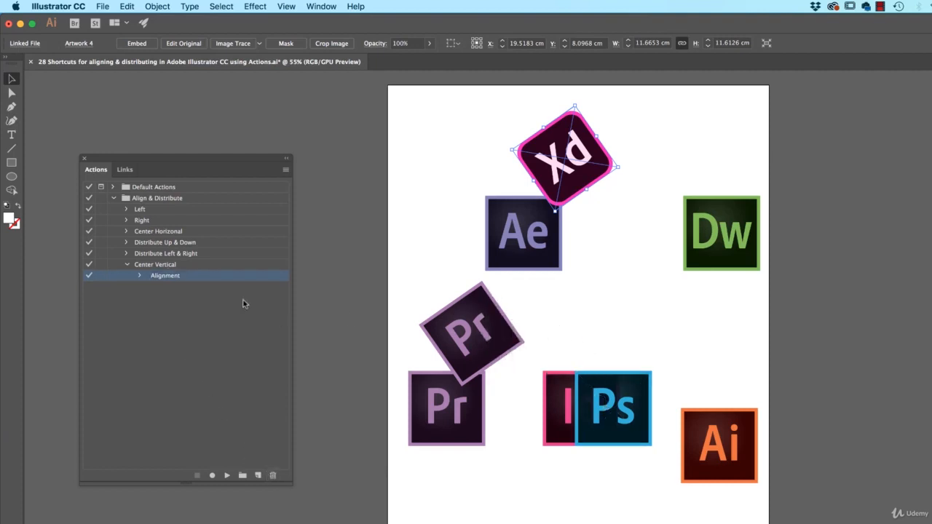
pyautogui.click(126, 266)
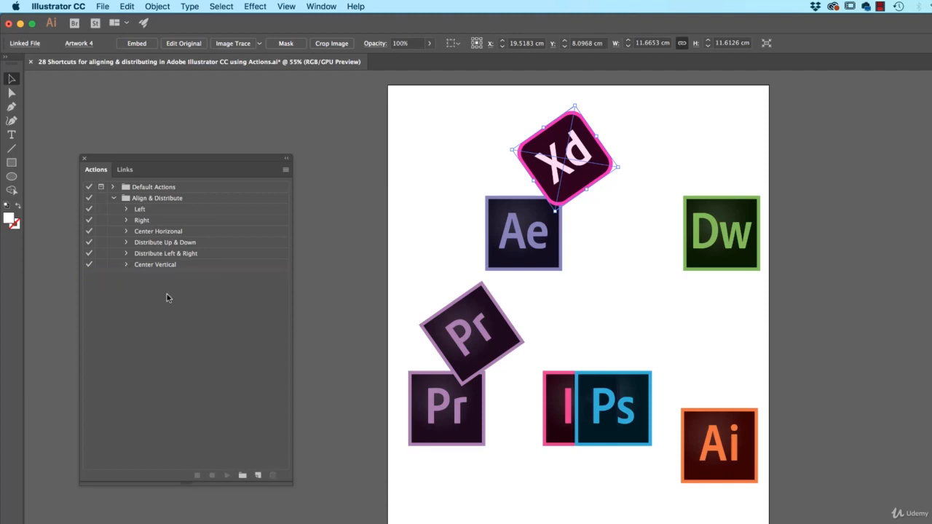